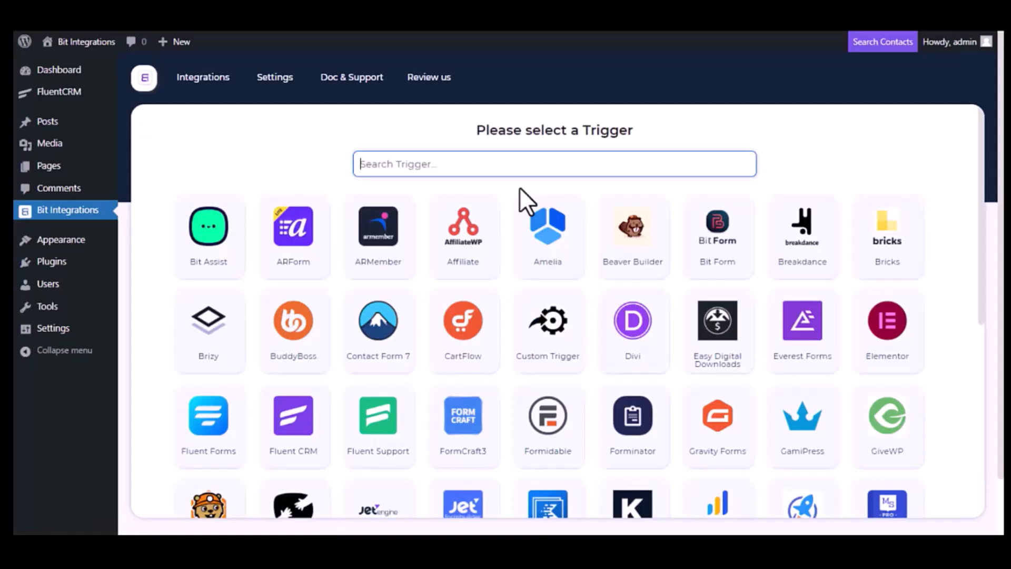
# Choose Fluent CRM as the trigger with the task "A contact is create" and continue to the action selection.
pyautogui.write('Fluent CRM')
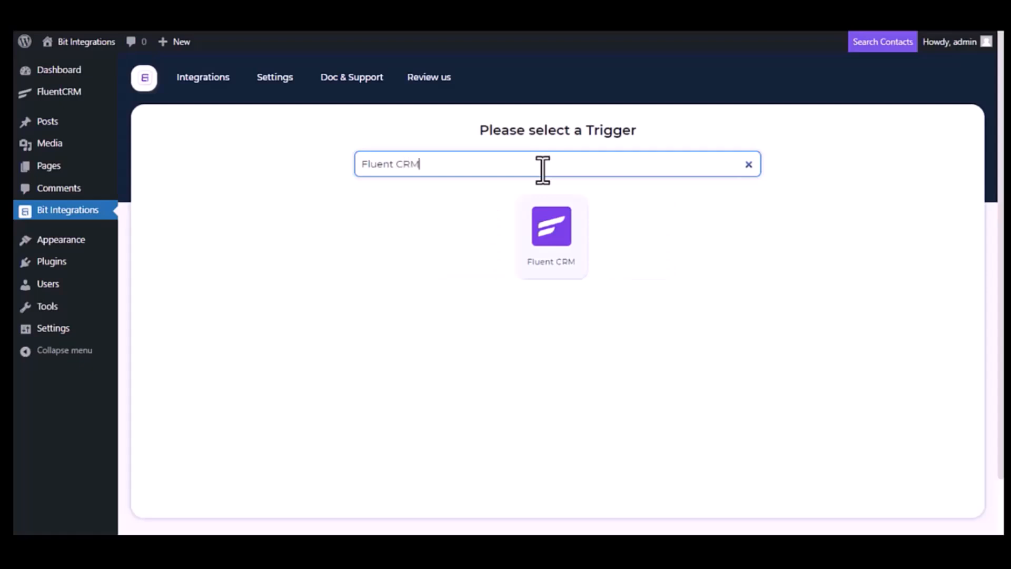
pyautogui.click(558, 253)
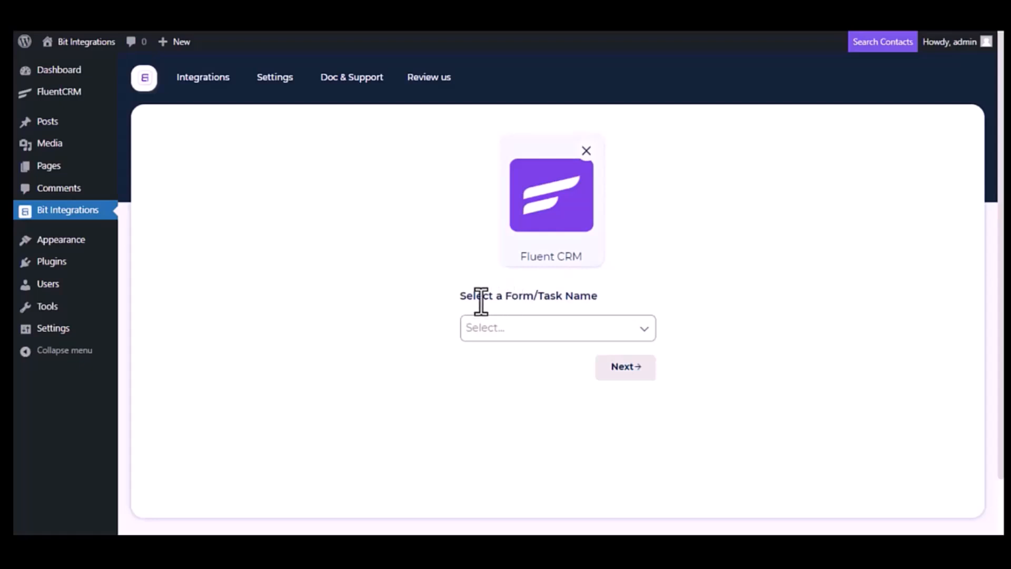
pyautogui.click(569, 328)
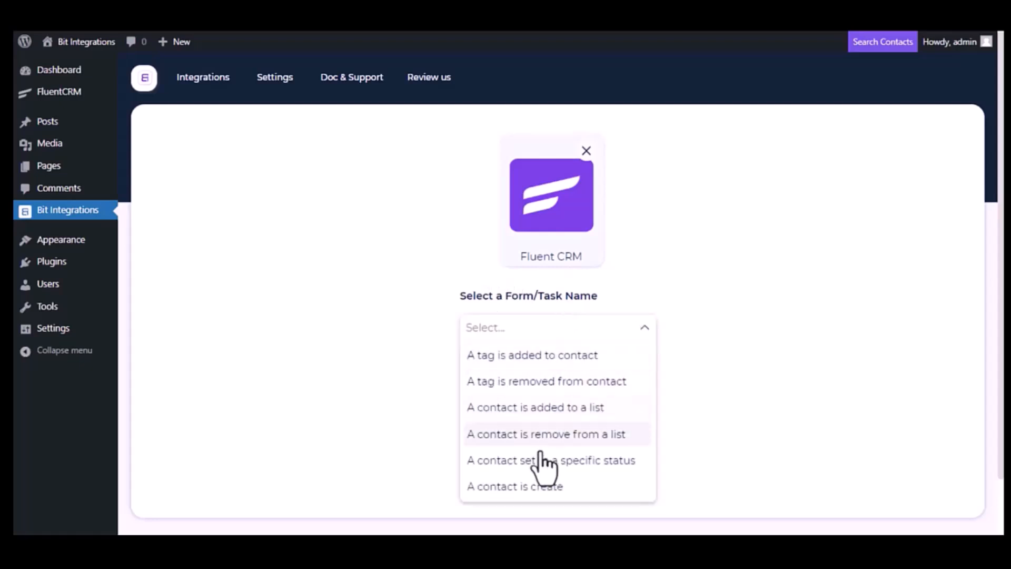
pyautogui.click(525, 489)
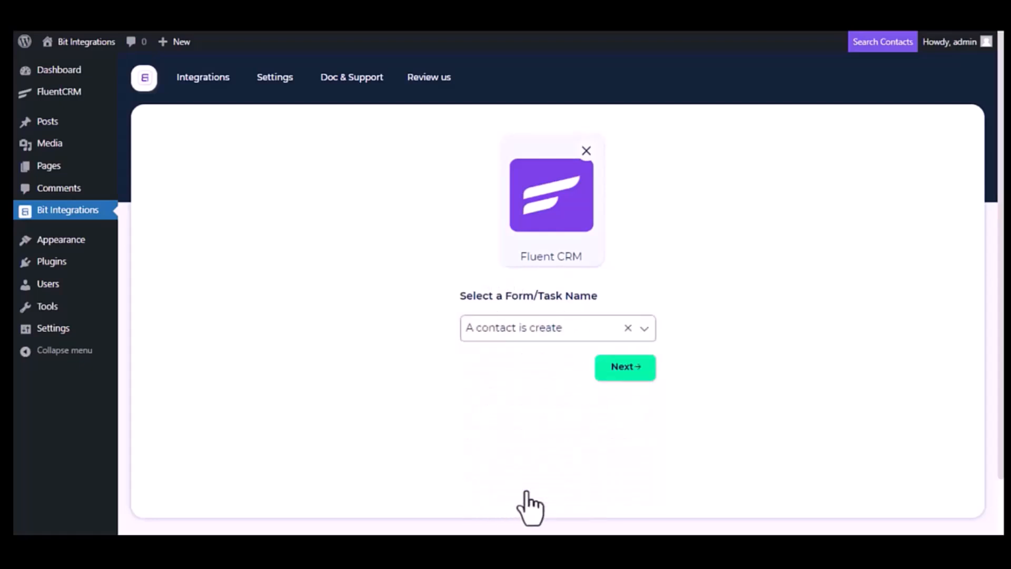
pyautogui.click(639, 381)
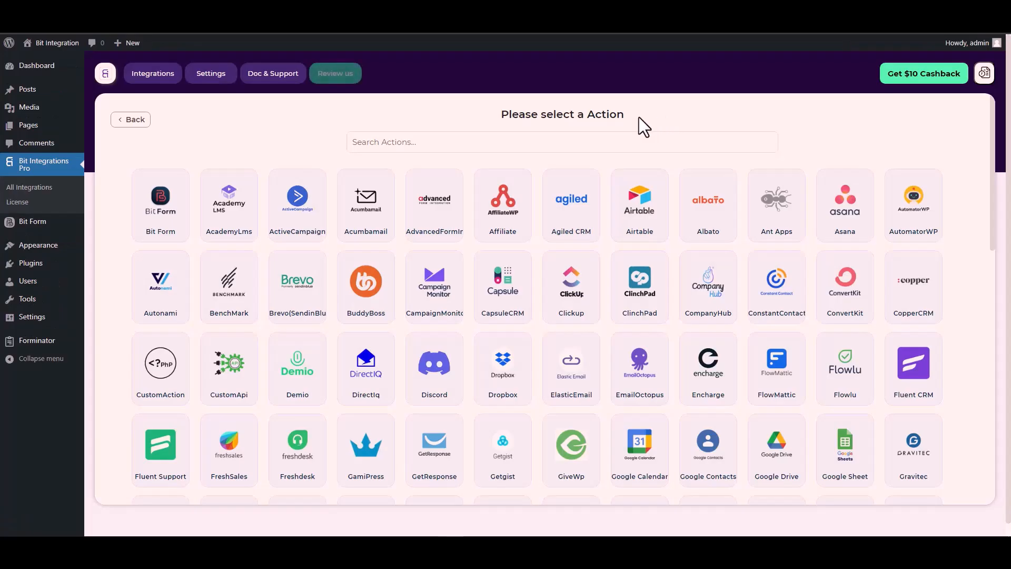
# Search the actions for "cus" and choose CustomApi as the integration's action.
pyautogui.click(618, 142)
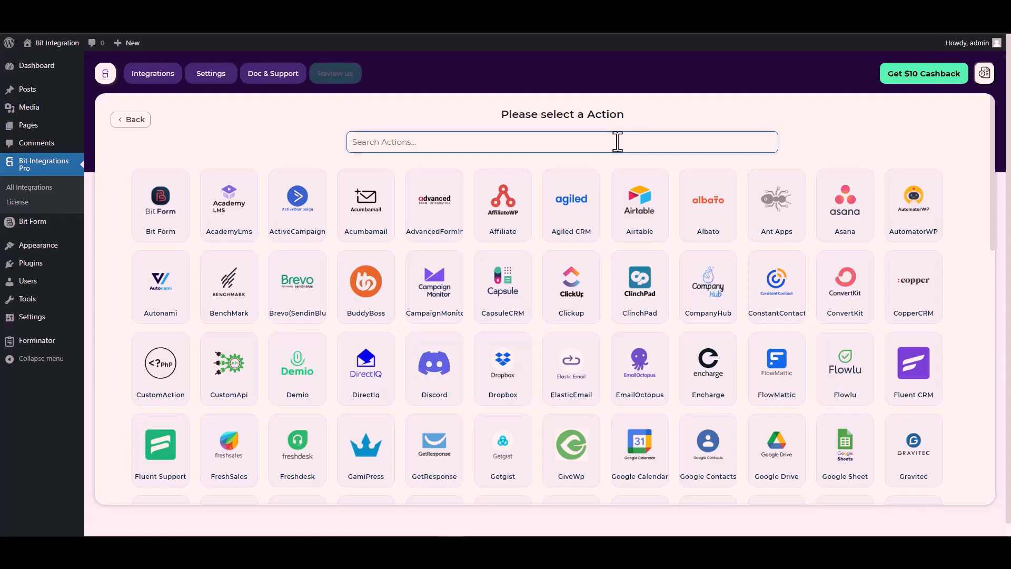
pyautogui.write('cus')
pyautogui.click(578, 216)
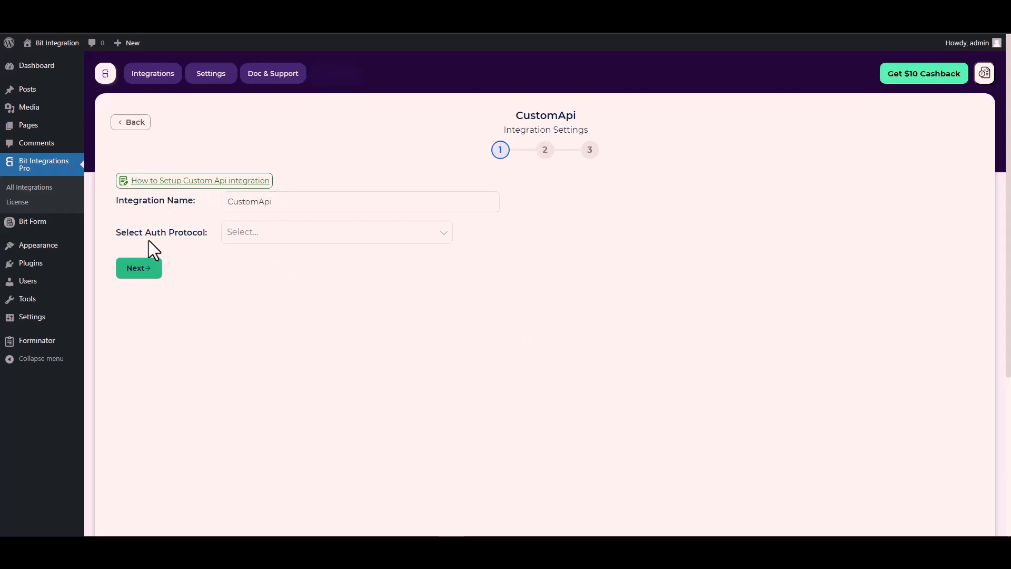
# Set the auth protocol to API Key and enter Bitform-Api-Key, copied from the Bit Form API documentation, as the key name.
pyautogui.click(260, 233)
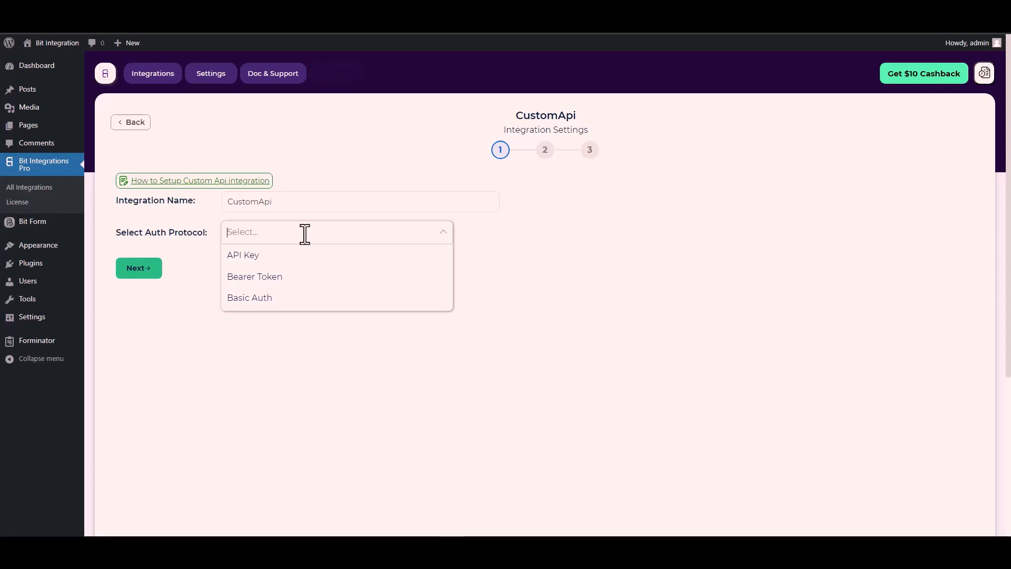
pyautogui.click(258, 257)
pyautogui.click(163, 284)
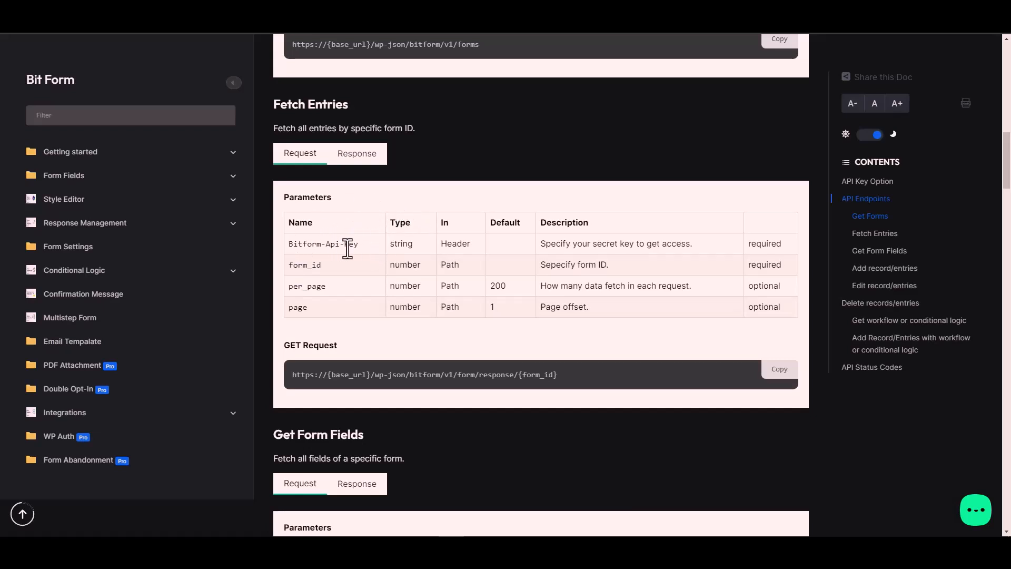
pyautogui.tripleClick(342, 244)
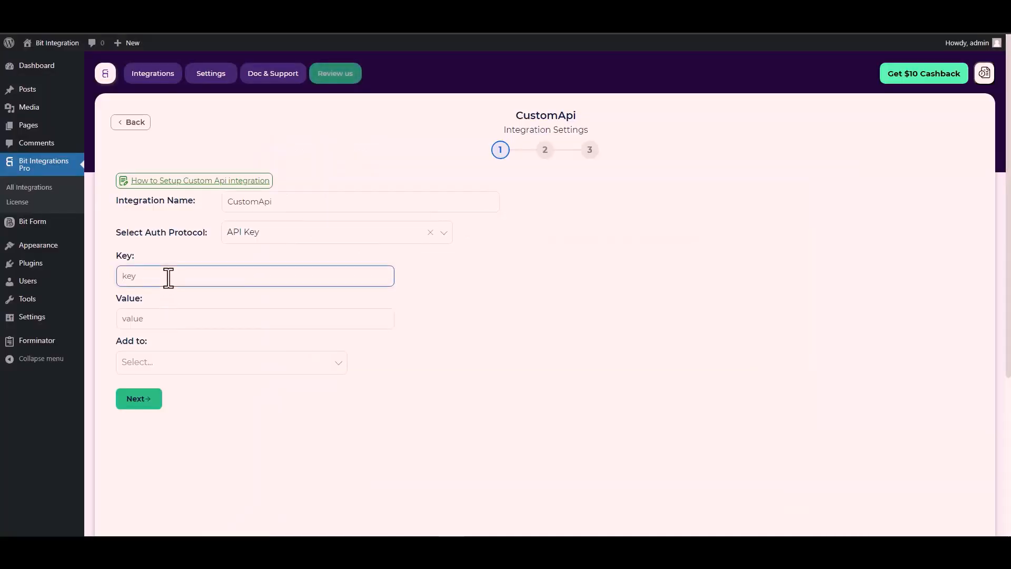
pyautogui.hotkey('ctrl', 'v')
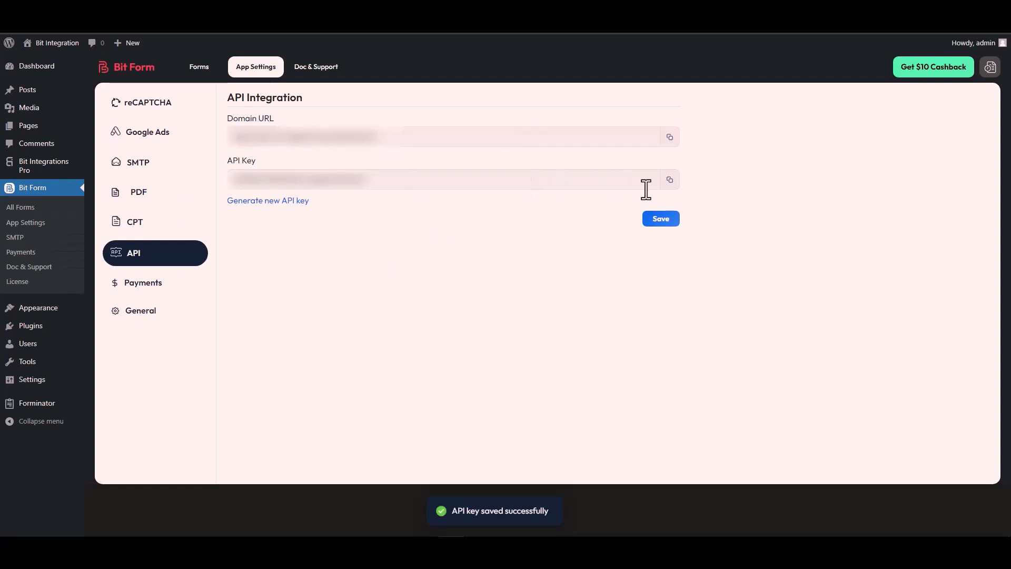
# Copy the API key from Bit Form's API settings and paste it as the authorization value.
pyautogui.click(669, 180)
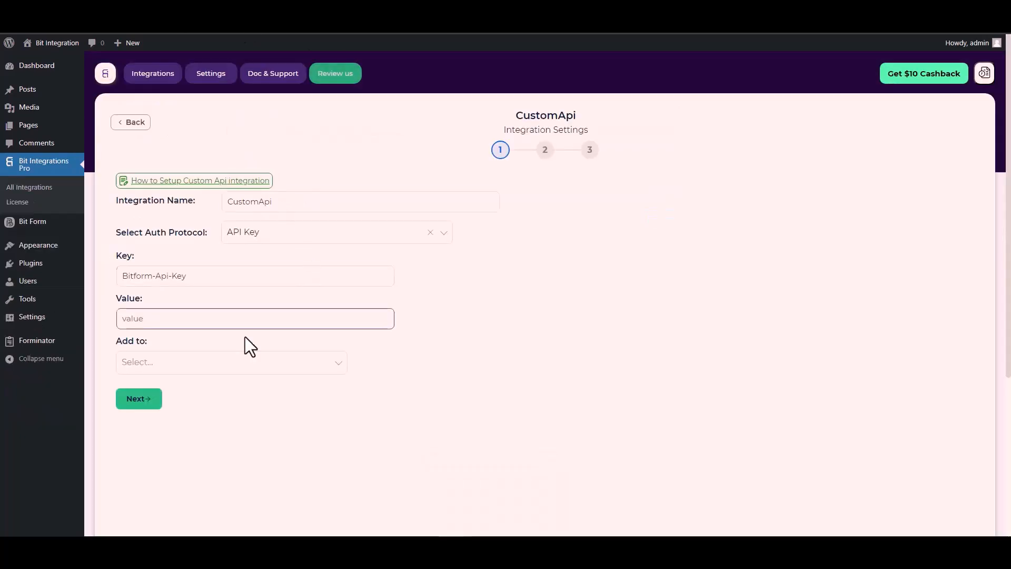
pyautogui.click(143, 320)
pyautogui.hotkey('ctrl', 'v')
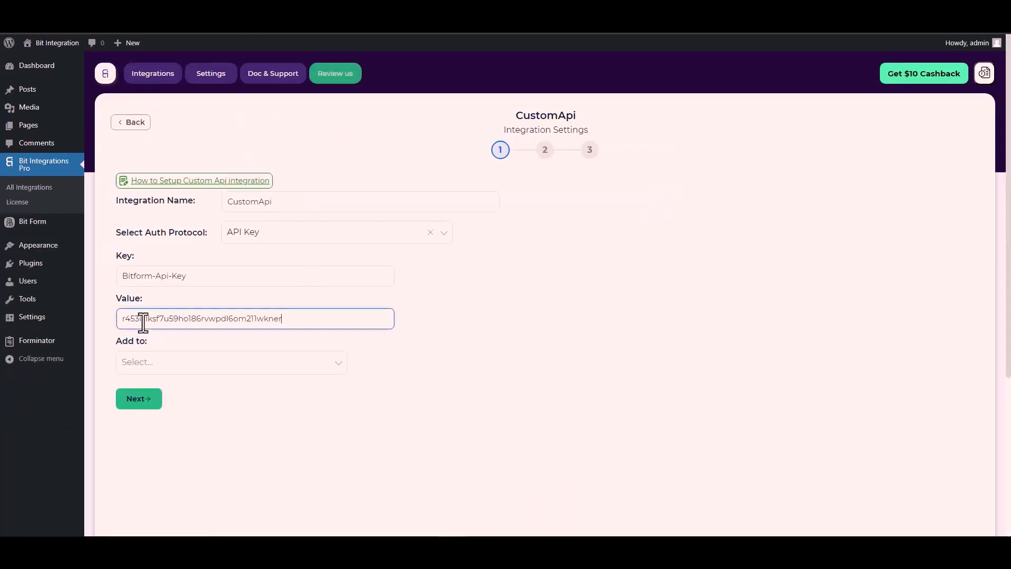
# Check in the Bit Form documentation where the API key belongs, set Add to to Header, and continue to the request settings.
pyautogui.click(158, 363)
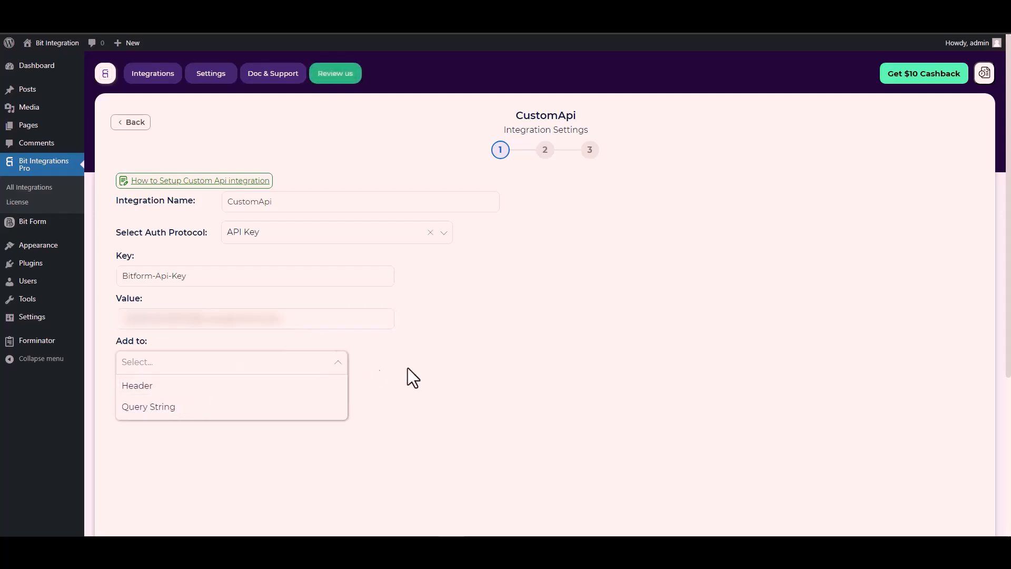
pyautogui.click(464, 313)
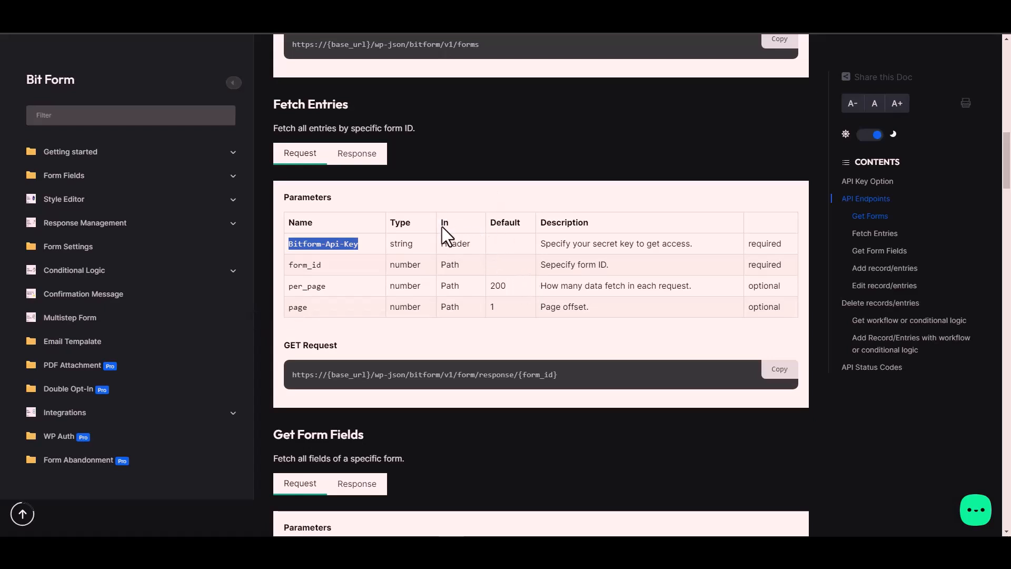
pyautogui.click(461, 241)
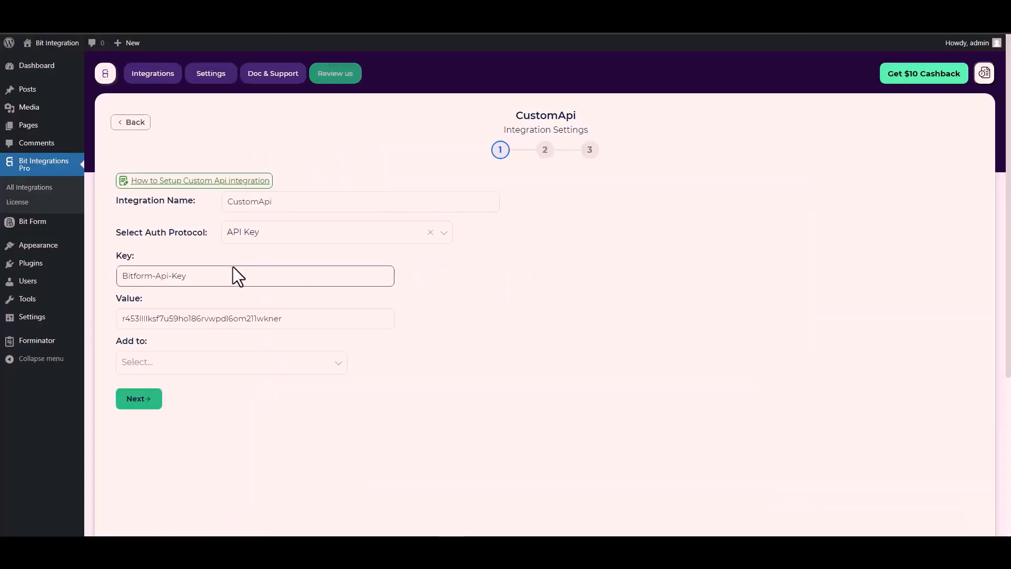
pyautogui.click(264, 364)
pyautogui.click(159, 388)
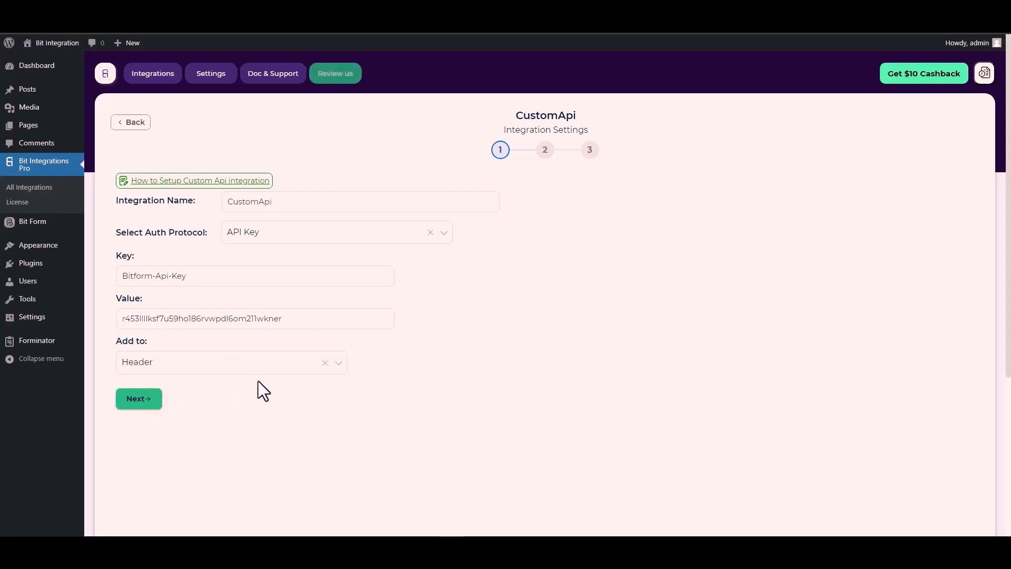
pyautogui.click(145, 403)
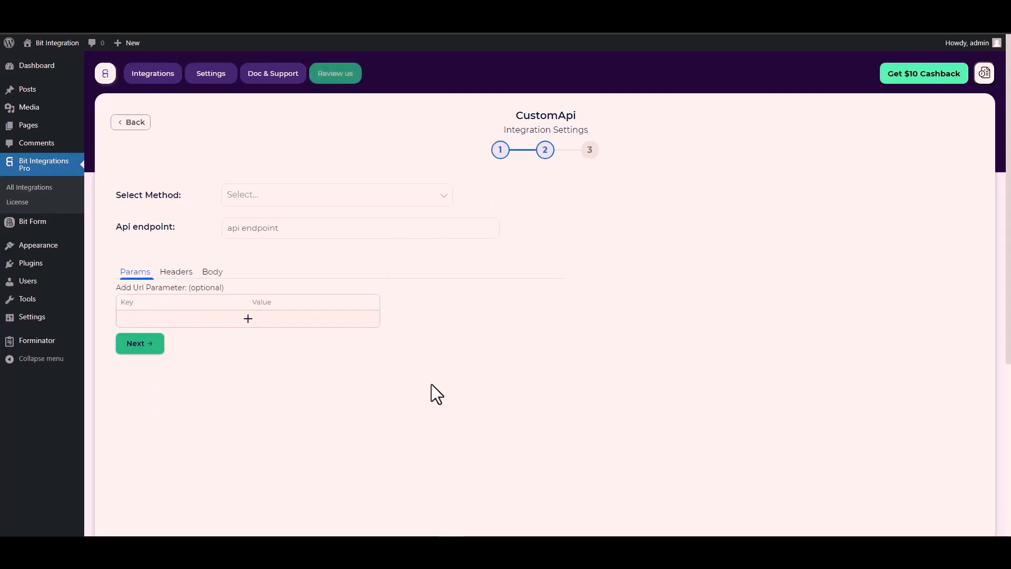
# Set the method to POST and paste the documentation's Fetch Entries request URL as the API endpoint.
pyautogui.click(261, 199)
pyautogui.click(261, 240)
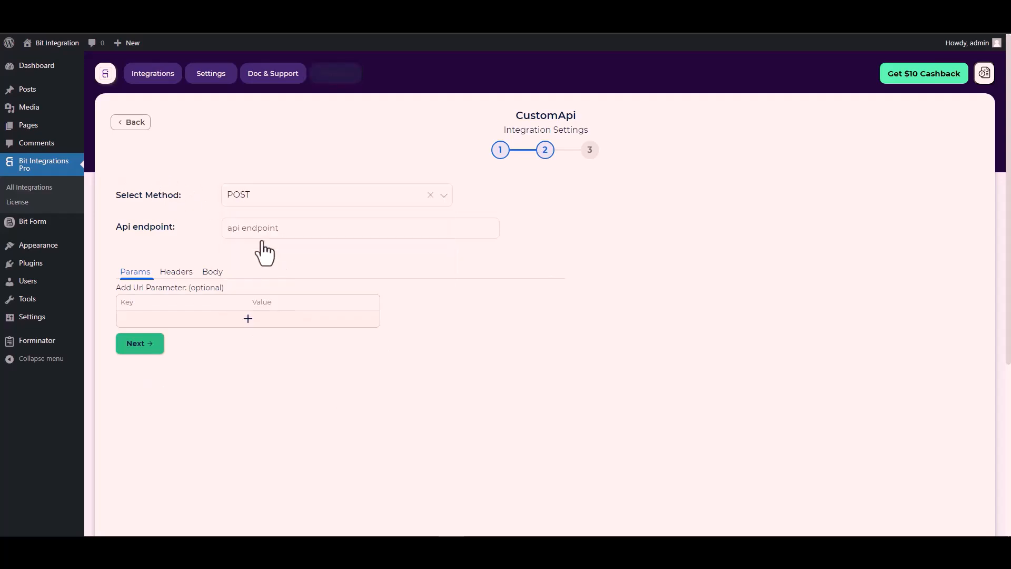
pyautogui.scroll(-1, 174, 233)
pyautogui.scroll(-1, 175, 234)
pyautogui.click(247, 182)
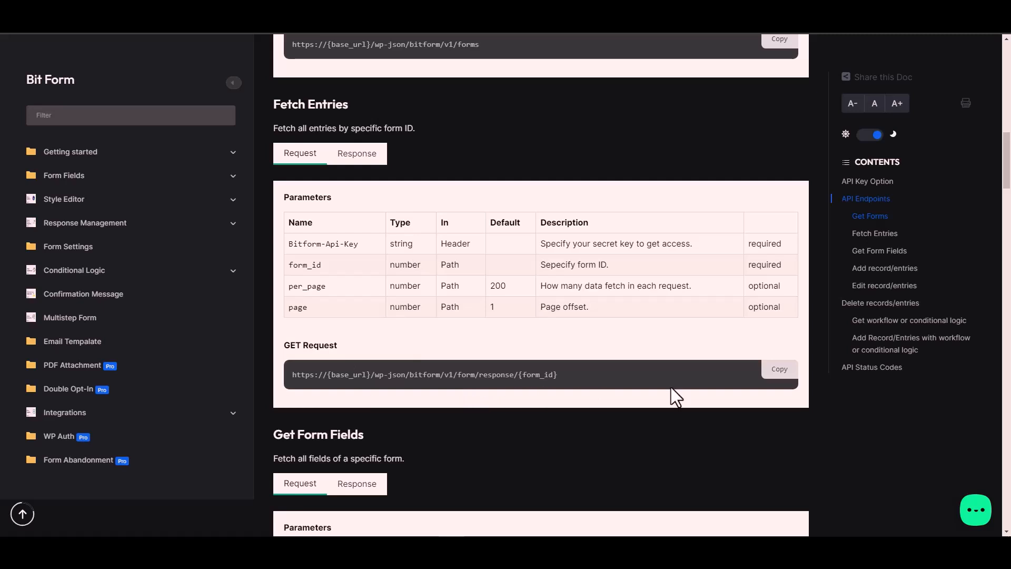
pyautogui.click(785, 372)
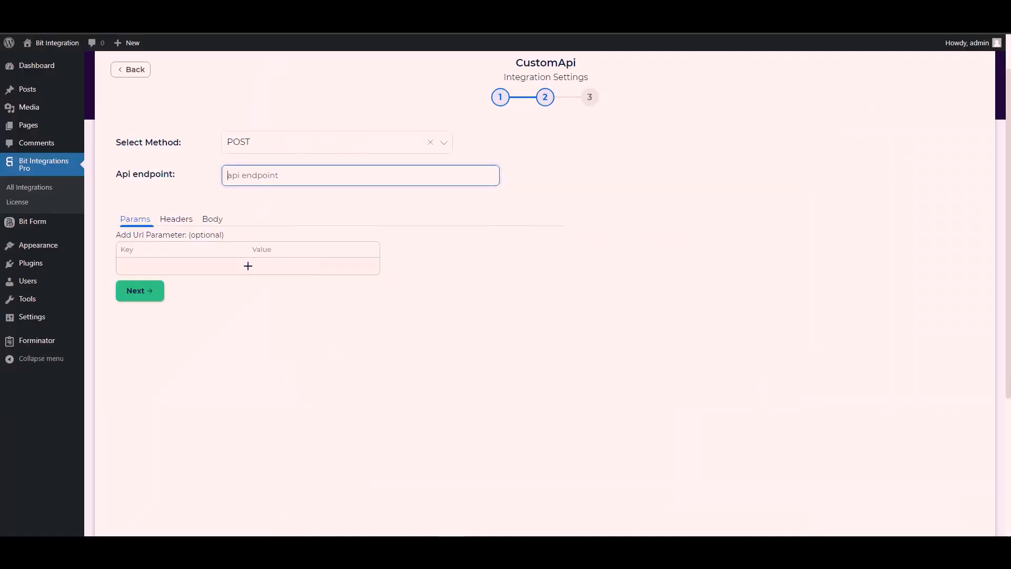
pyautogui.hotkey('ctrl', 'v')
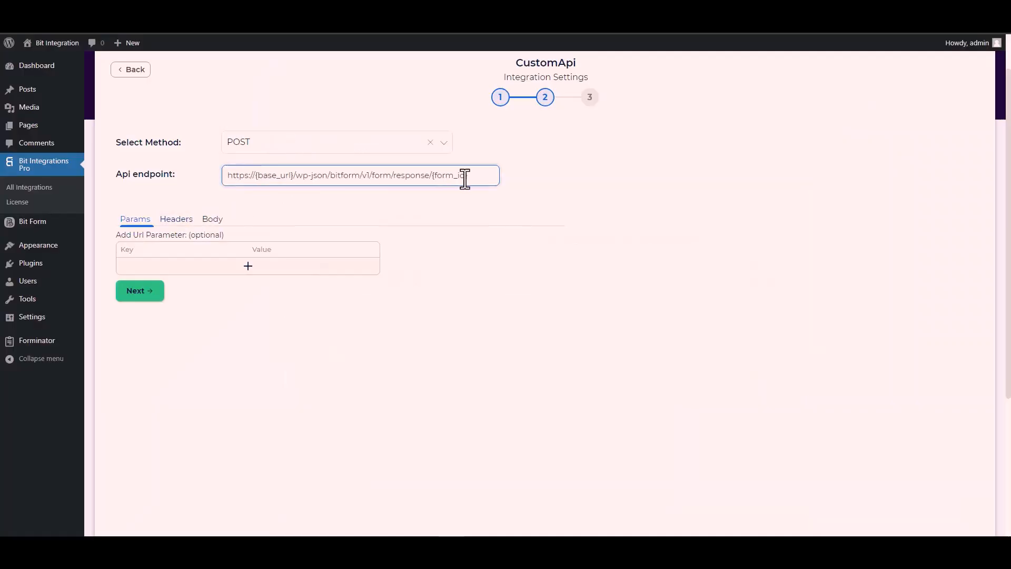
# Look up the Contact Form's ID in Bit Form and replace {form_id} in the API endpoint with 1.
pyautogui.moveTo(468, 177); pyautogui.dragTo(437, 175)
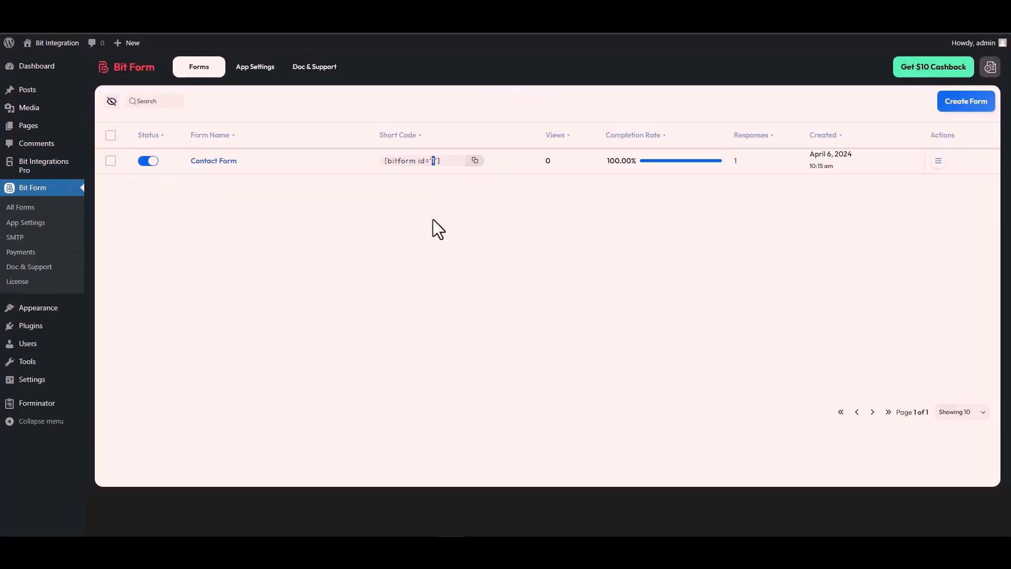
pyautogui.doubleClick(433, 160)
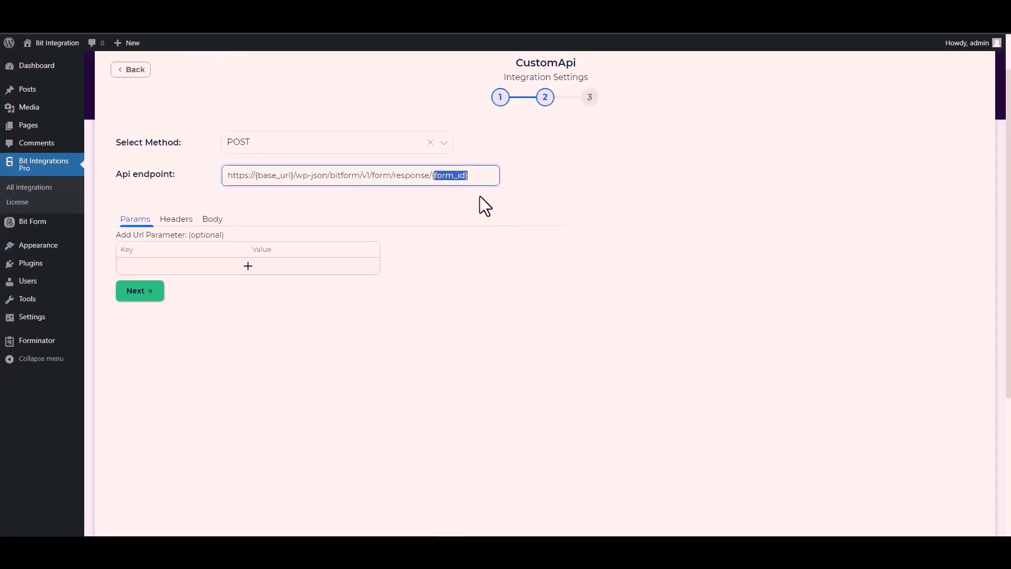
pyautogui.press('BackSpace')
pyautogui.press('BackSpace')
pyautogui.write('1/form/response/1')
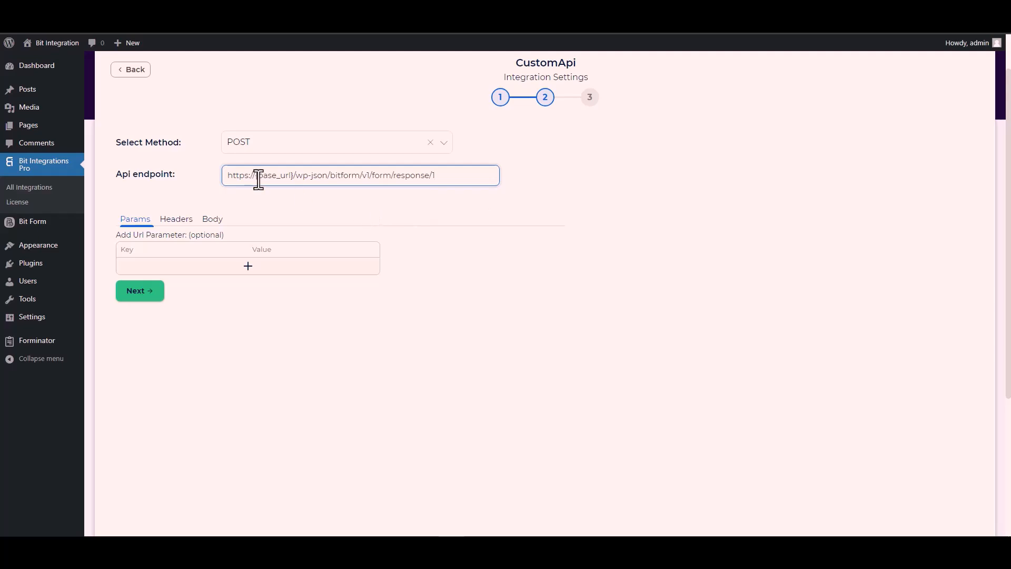
pyautogui.moveTo(294, 175); pyautogui.dragTo(256, 175)
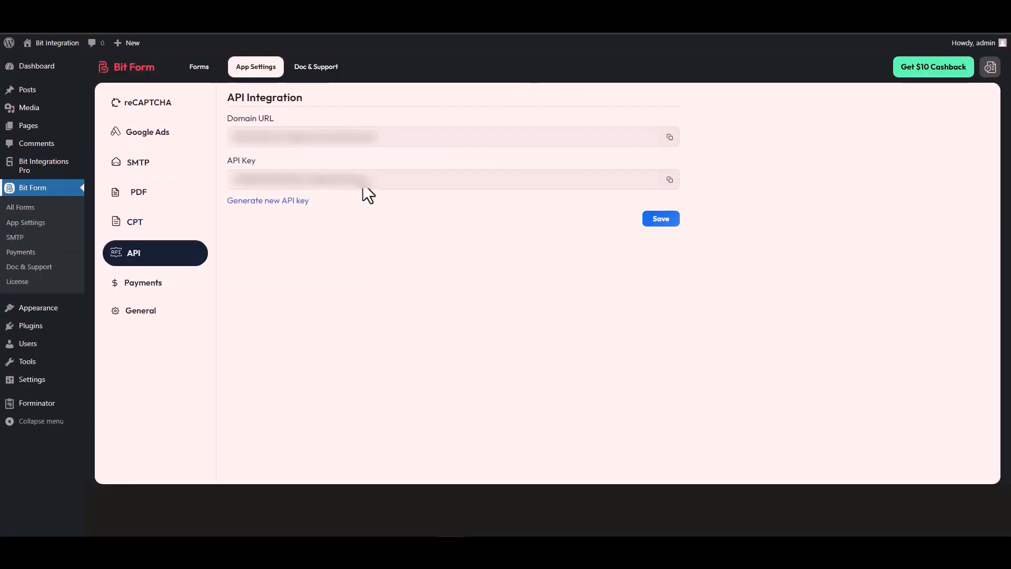
pyautogui.tripleClick(283, 138)
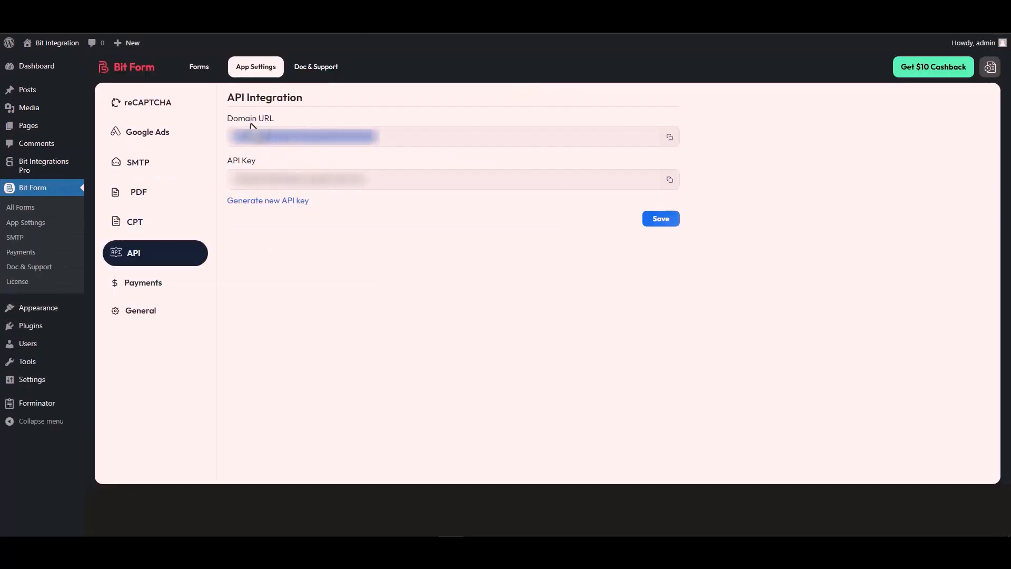
pyautogui.click(669, 137)
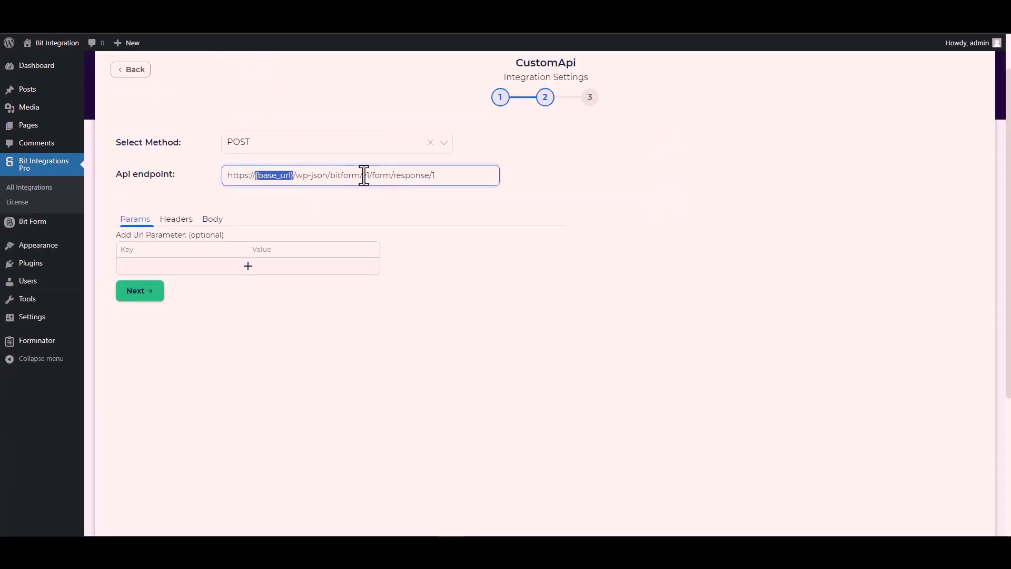
pyautogui.click(291, 174)
pyautogui.moveTo(295, 175); pyautogui.dragTo(226, 179)
pyautogui.hotkey('ctrl', 'v')
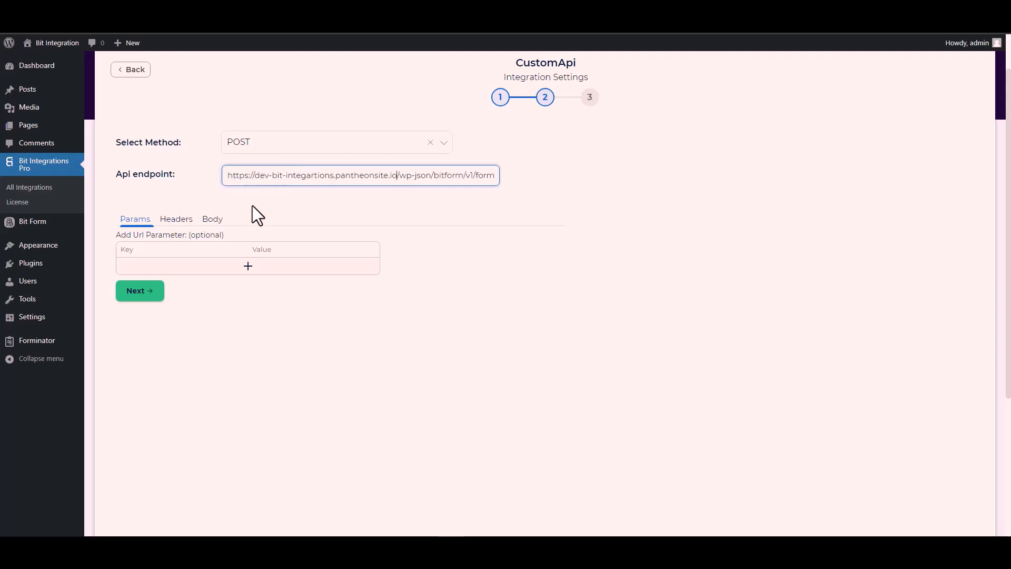
pyautogui.click(346, 204)
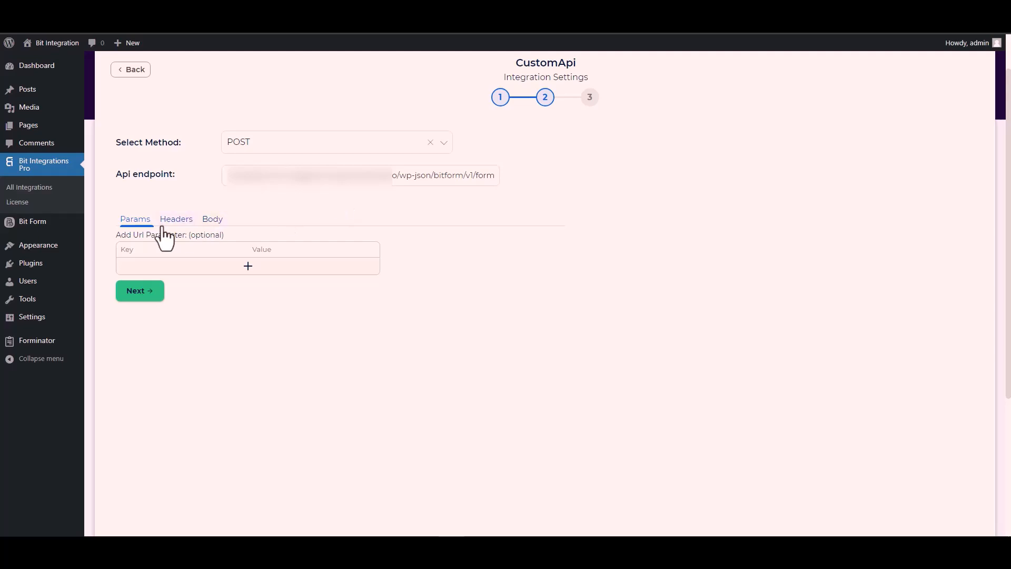
# Enable Send All Data for the request body and set the payload content type to application/x-www-form-urlencoded.
pyautogui.click(211, 223)
pyautogui.click(141, 248)
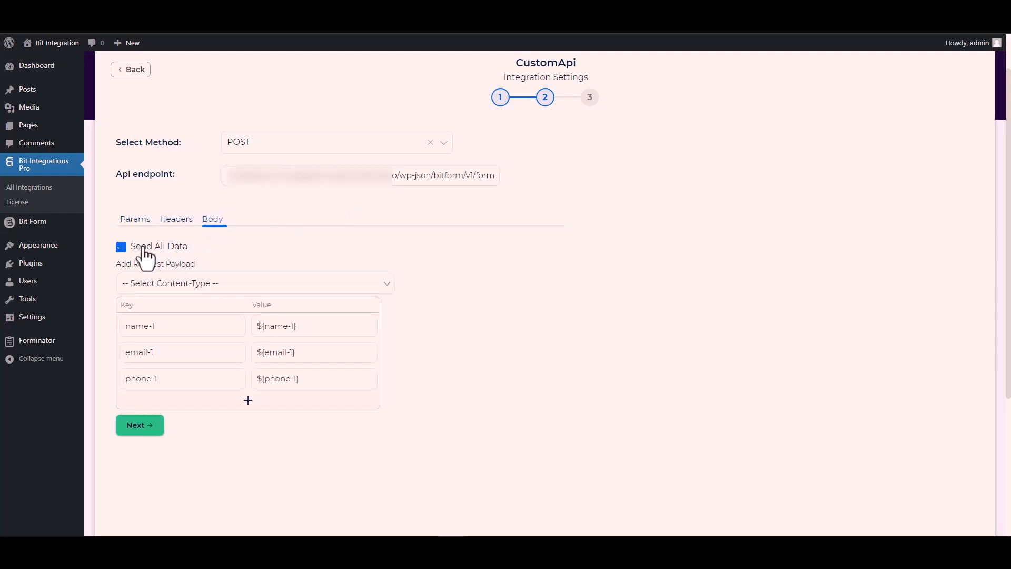
pyautogui.scroll(-3, 297, 248)
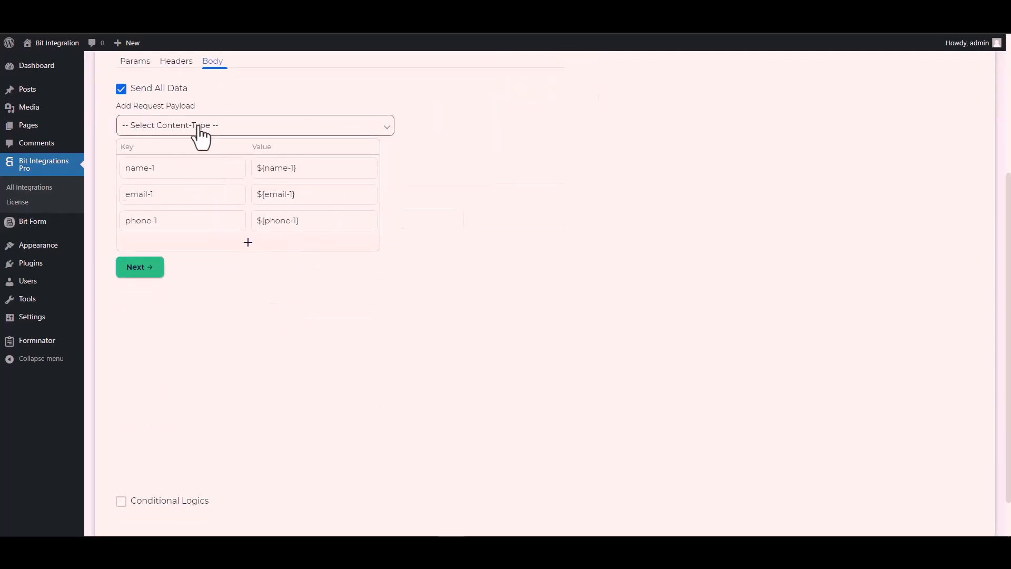
pyautogui.click(194, 128)
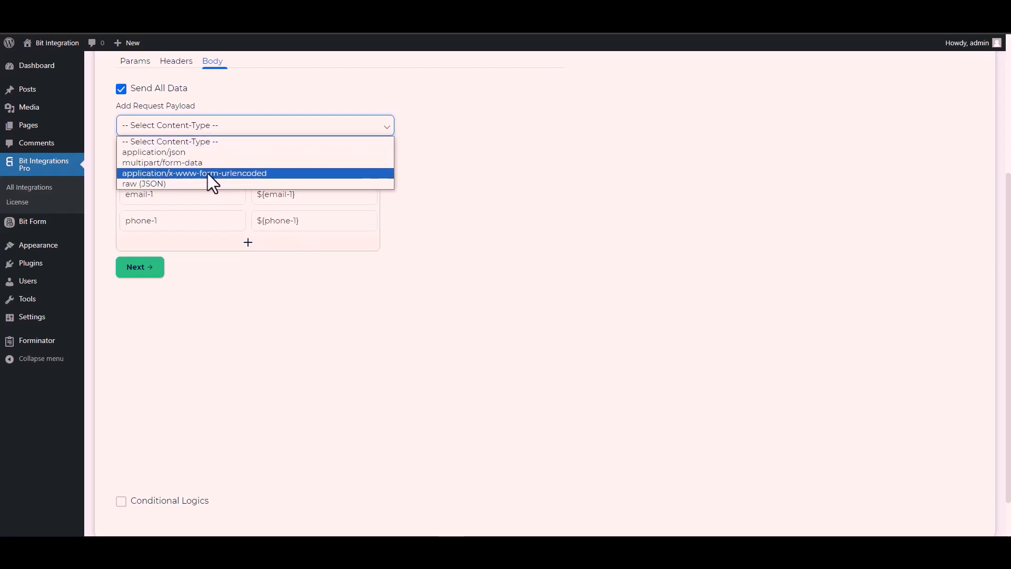
pyautogui.click(230, 172)
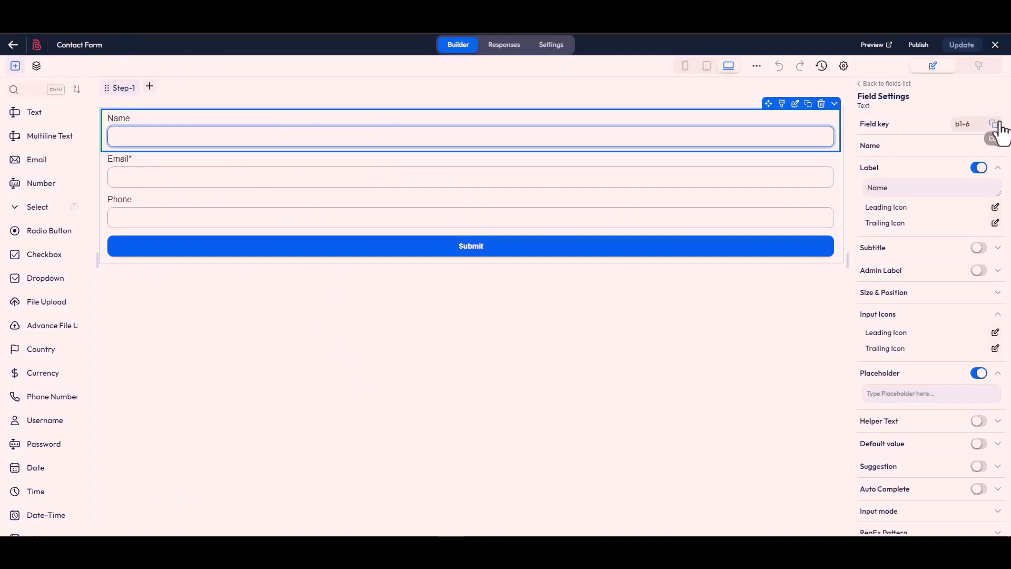
# Copy the Name field's key b1-6 from the Contact Form and paste it over the name-1 payload key.
pyautogui.click(994, 130)
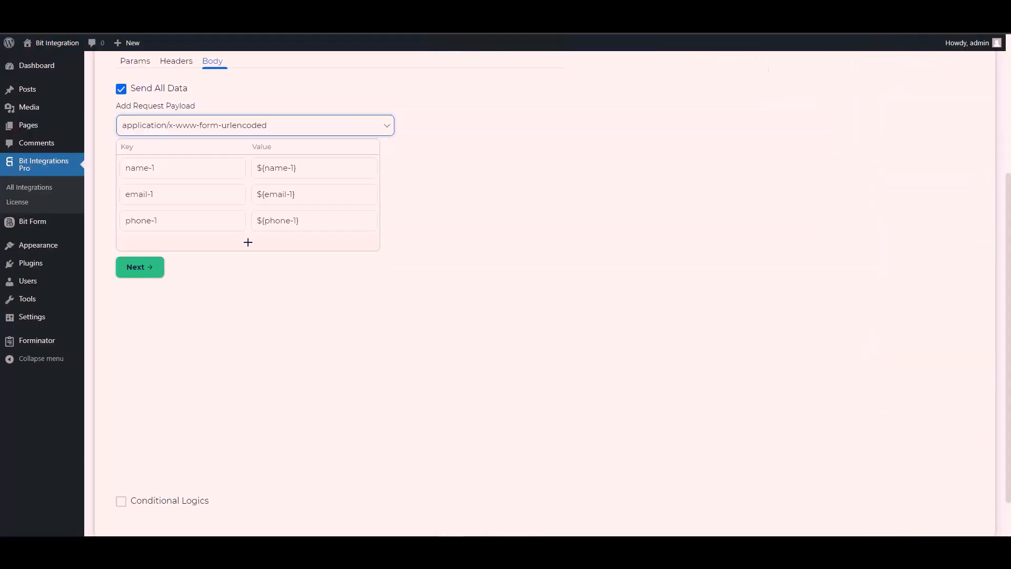
pyautogui.tripleClick(174, 169)
pyautogui.hotkey('ctrl', 'v')
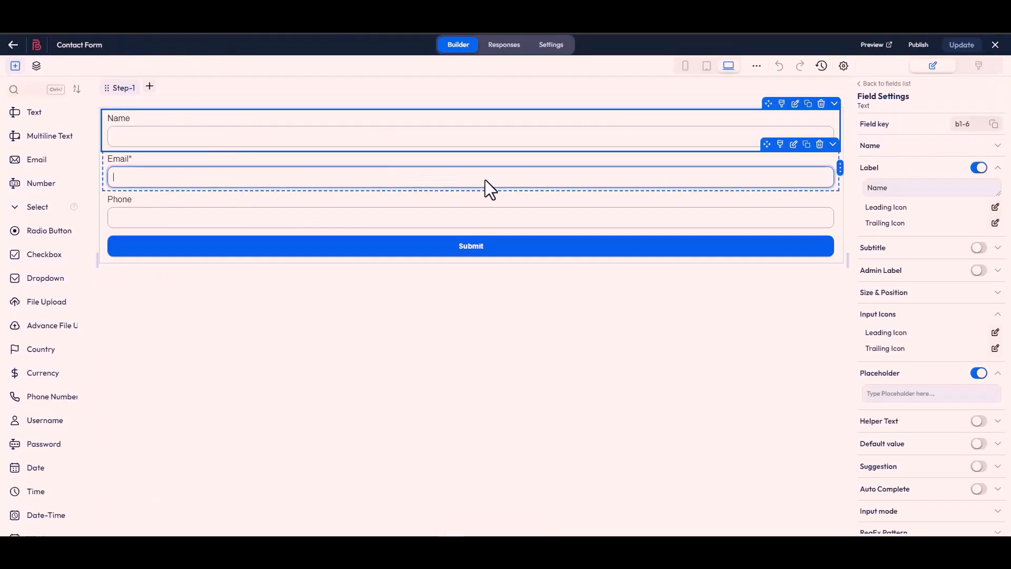
# Copy the Email field's key b1-4 from the Contact Form and paste it over the email-1 payload key.
pyautogui.click(490, 188)
pyautogui.click(993, 126)
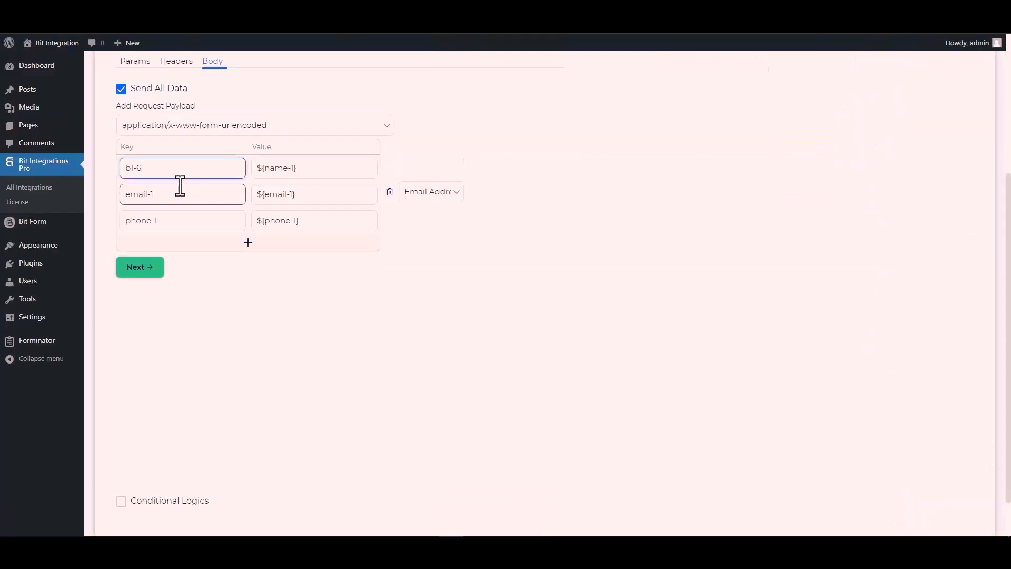
pyautogui.click(171, 199)
pyautogui.tripleClick(171, 199)
pyautogui.hotkey('ctrl', 'v')
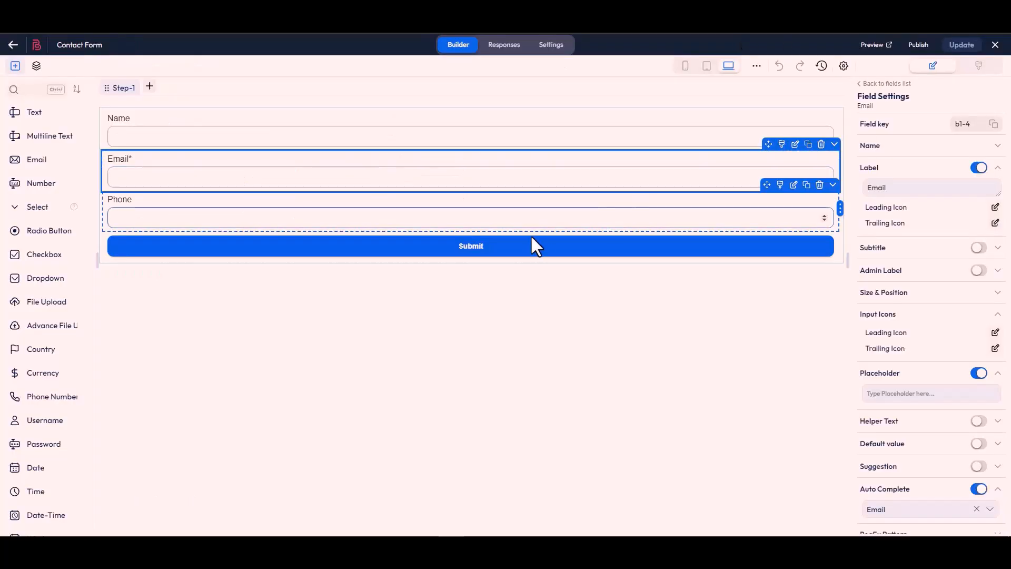
# Copy the Phone field's key b1-7 from the Contact Form and paste it over the phone-1 payload key.
pyautogui.click(510, 227)
pyautogui.click(994, 126)
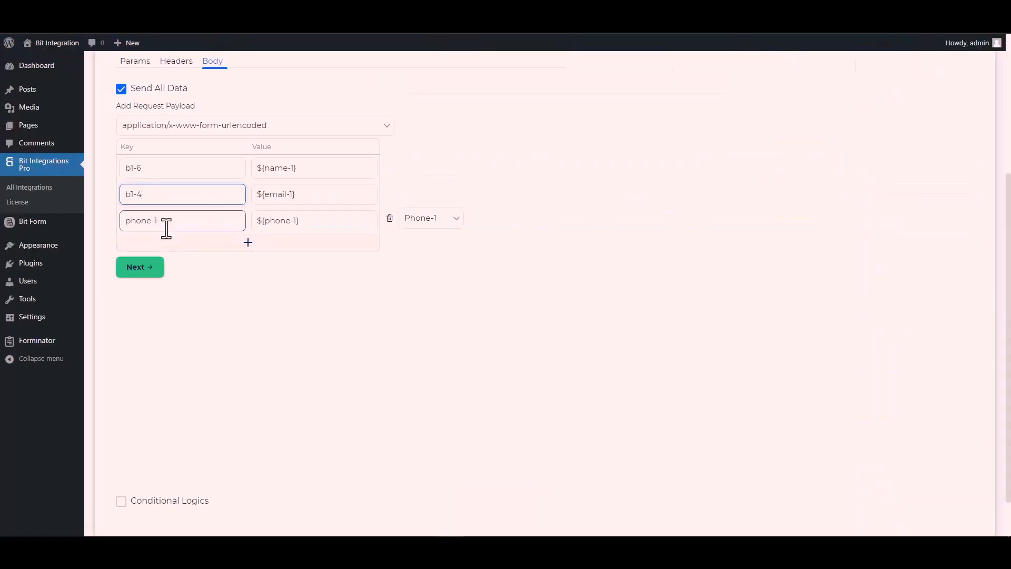
pyautogui.tripleClick(167, 228)
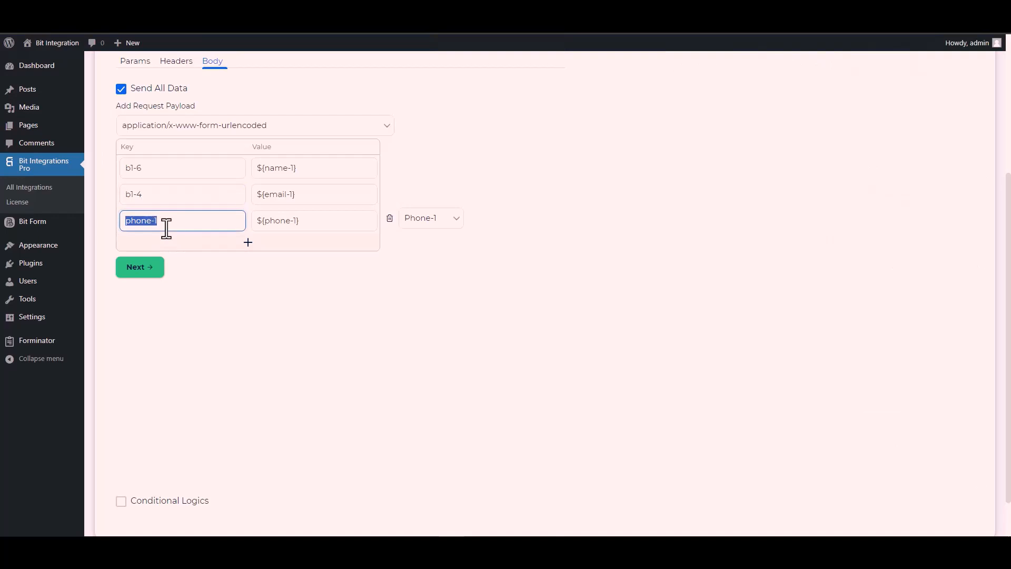
pyautogui.hotkey('ctrl', 'v')
pyautogui.scroll(-1, 165, 260)
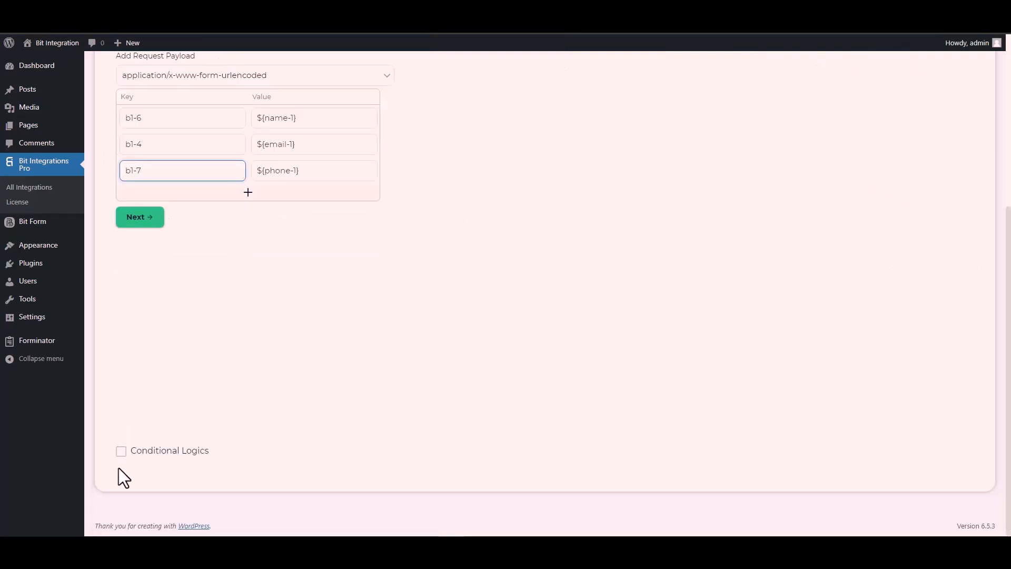
pyautogui.click(121, 453)
pyautogui.scroll(-2, 199, 382)
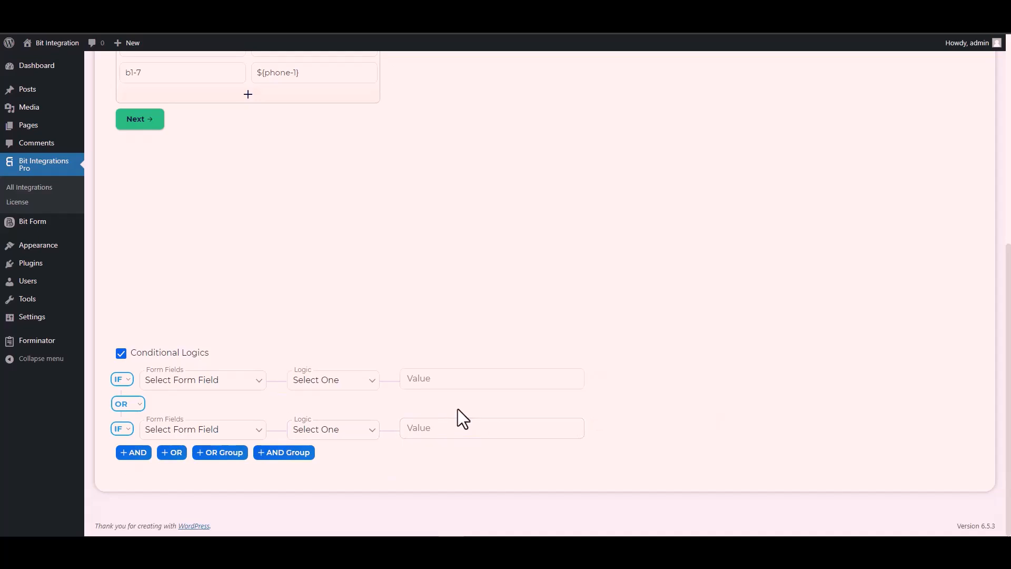
pyautogui.click(118, 354)
# Complete the Custom API request settings, then finish and save the integration.
pyautogui.scroll(4, 246, 363)
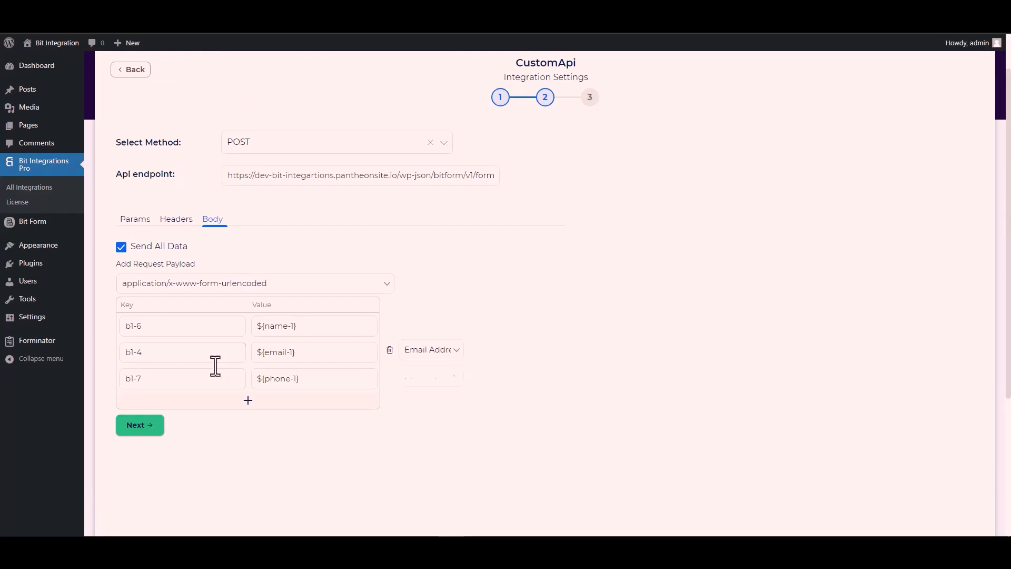
pyautogui.click(147, 433)
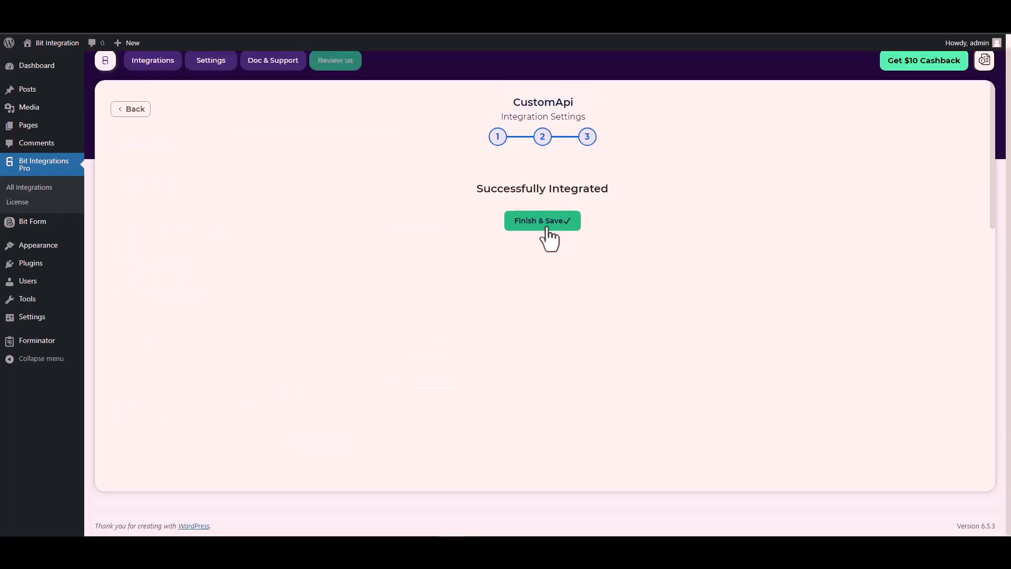
pyautogui.click(547, 228)
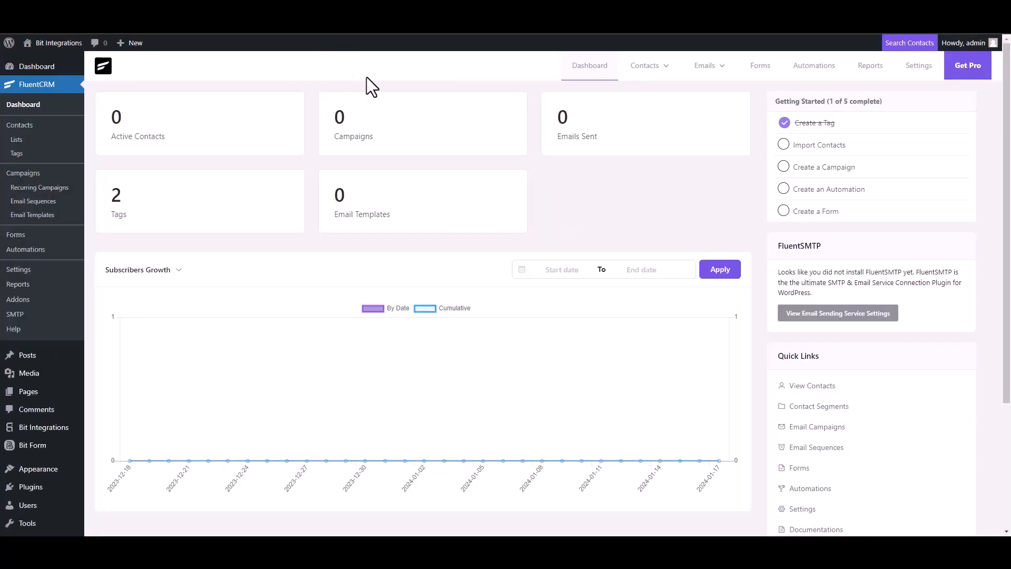
# Start a new contact in FluentCRM's contact list with the first name Bit Integrations.
pyautogui.click(646, 68)
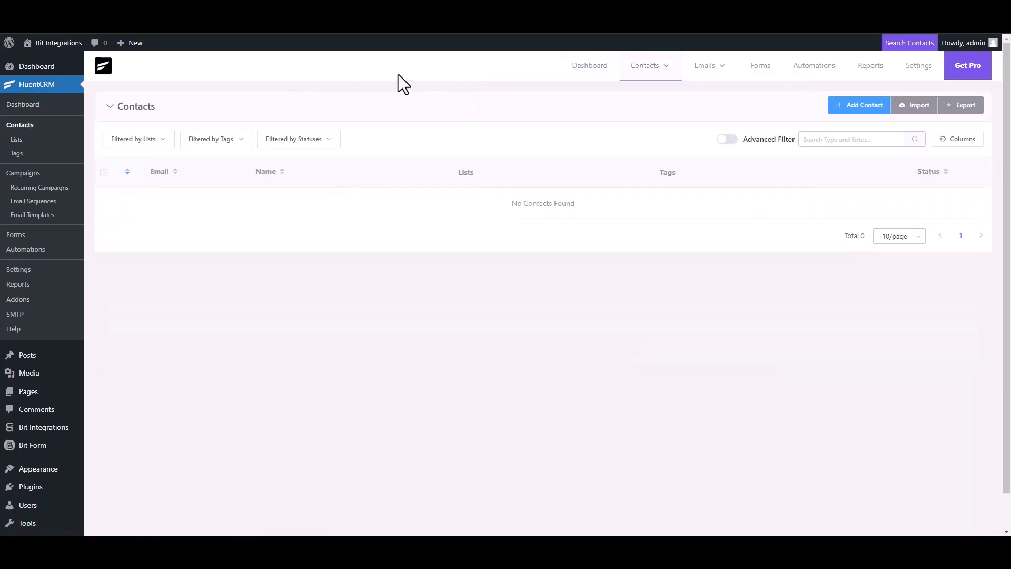
pyautogui.click(856, 107)
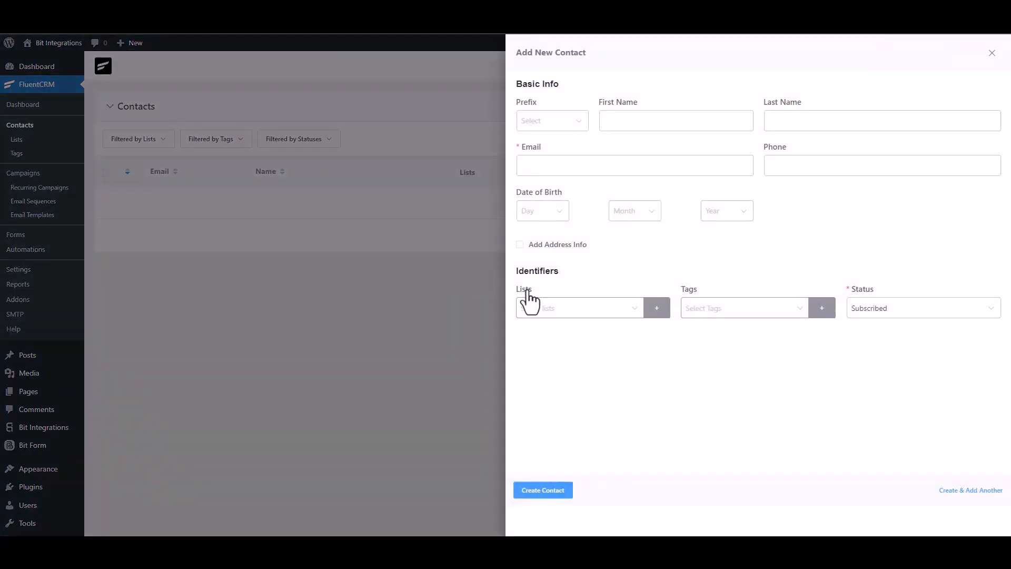
pyautogui.write('Bit Integrations')
# Fill in the contact's e-mail address and phone number, and create the contact.
pyautogui.click(593, 171)
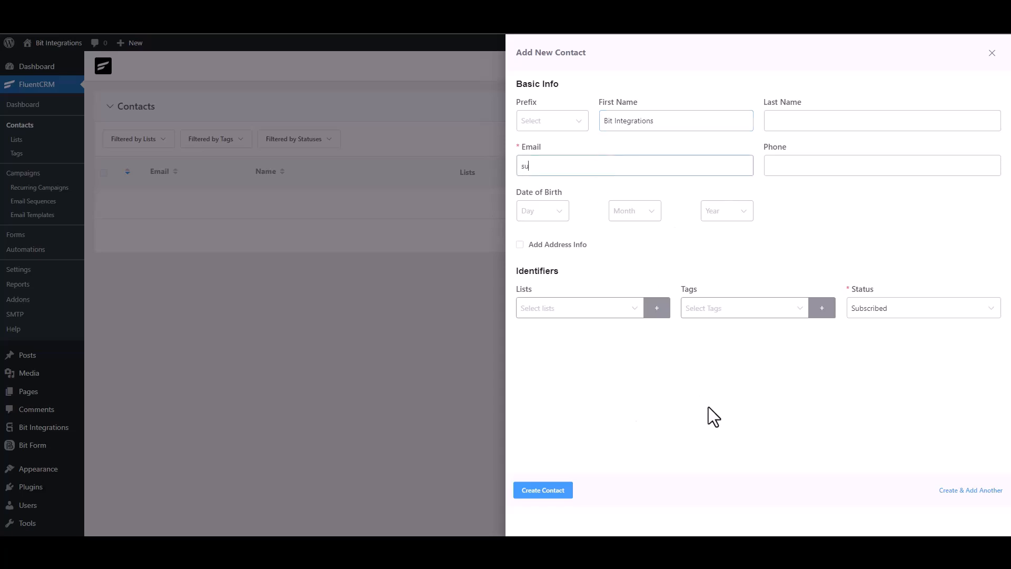
pyautogui.click(817, 165)
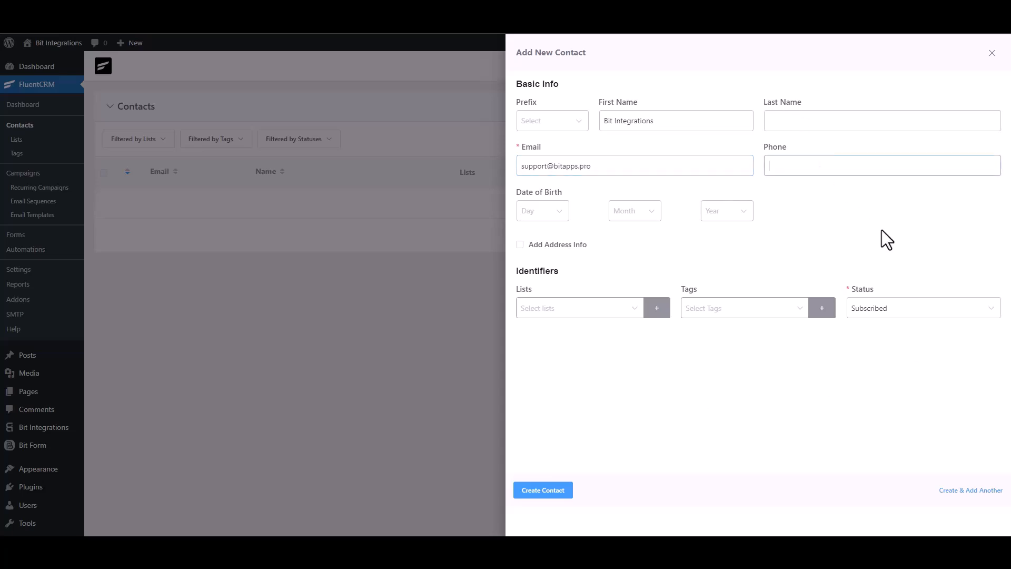
pyautogui.write('444555666')
pyautogui.click(562, 486)
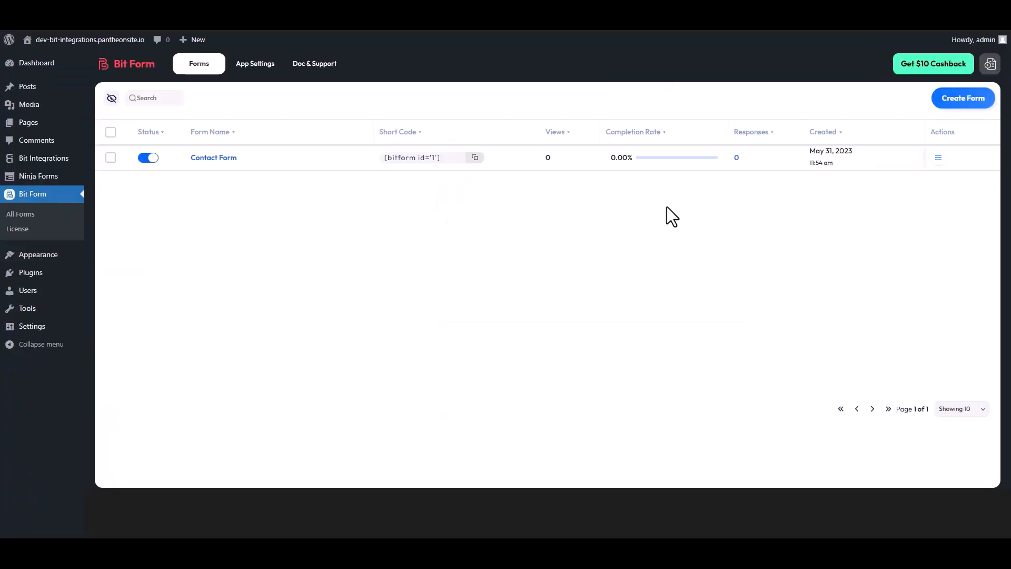
# Switch to Bit Form and open the Contact Form's responses to check for the new contact's entry.
pyautogui.click(939, 159)
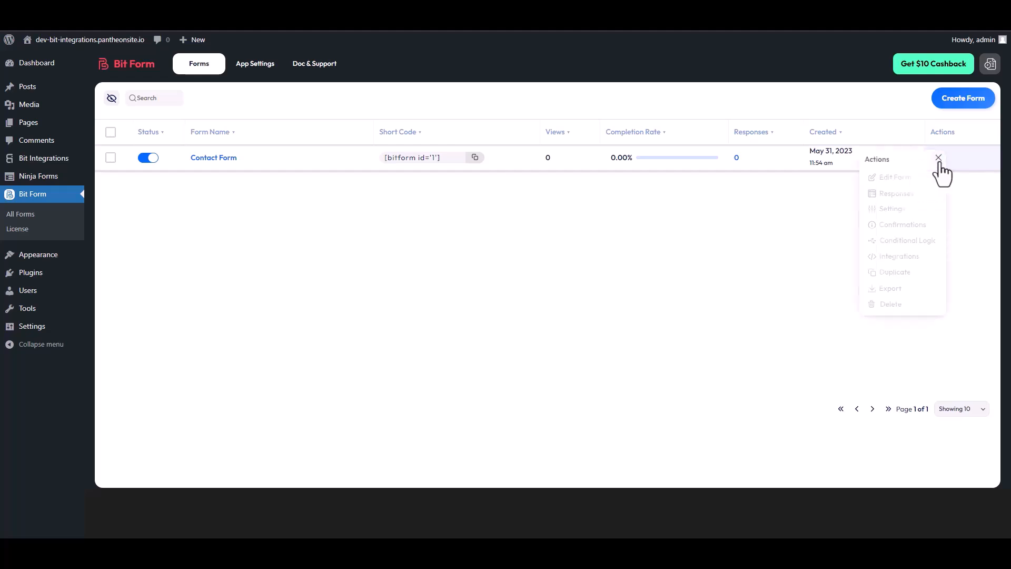
pyautogui.click(902, 195)
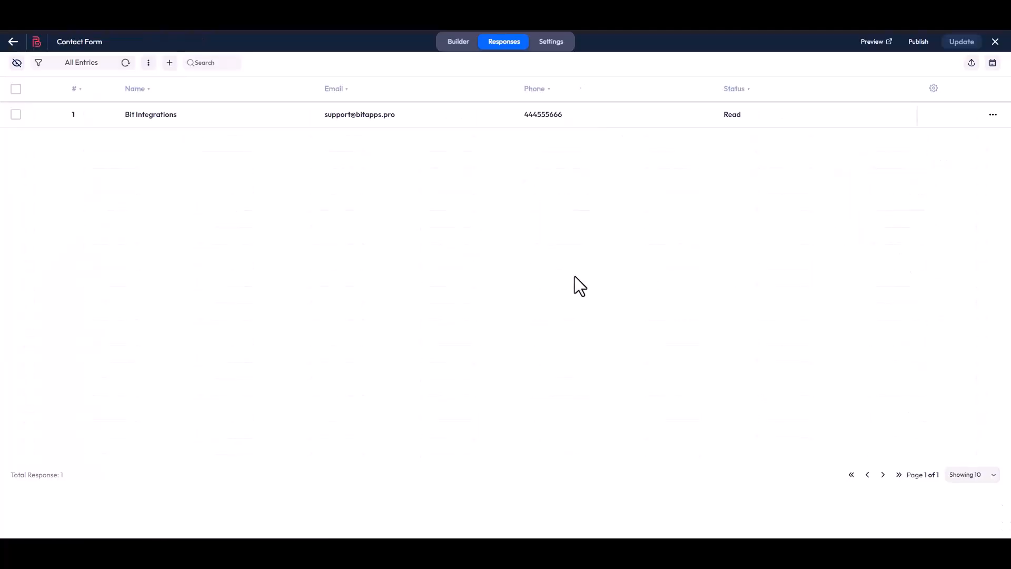